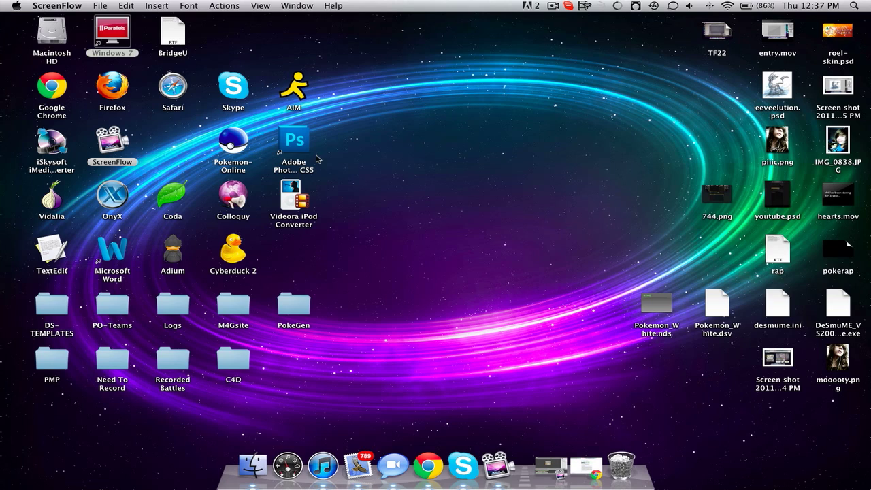
# Move the ScreenFlow desktop icon back to the left column, then restore the ScreenFlow editor from the Dock.
pyautogui.click(113, 143)
pyautogui.moveTo(119, 146); pyautogui.dragTo(519, 165)
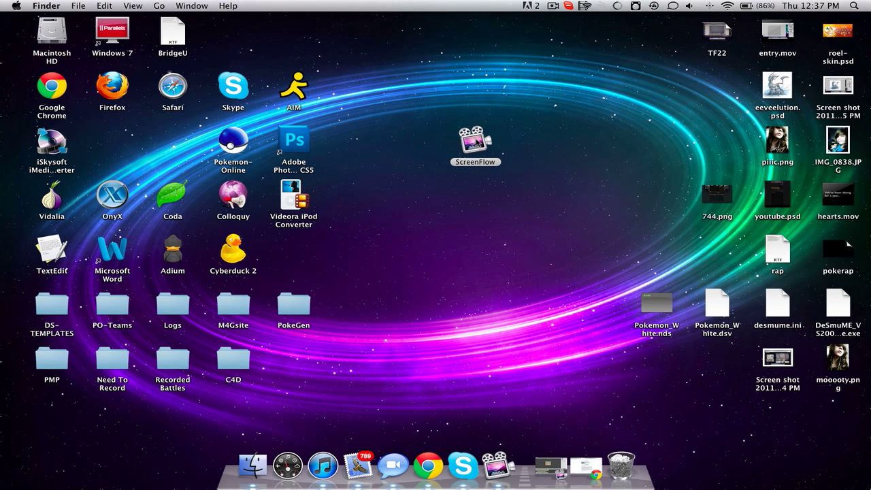
pyautogui.moveTo(476, 142); pyautogui.dragTo(140, 143)
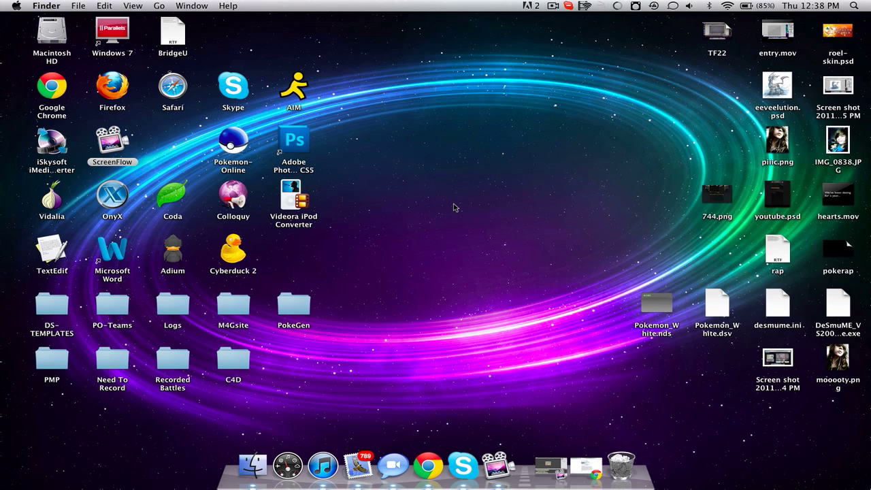
pyautogui.click(509, 471)
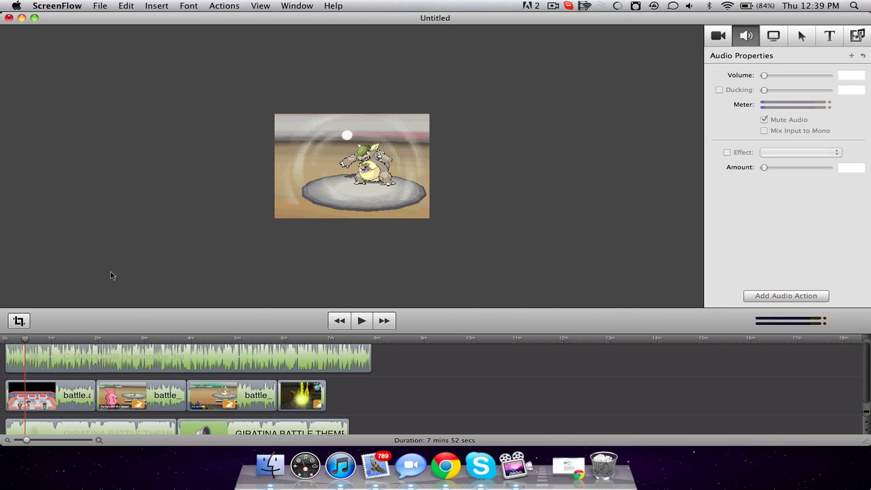
# Toggle crop mode off and select the first battle clip in the video track.
pyautogui.click(19, 321)
pyautogui.click(80, 390)
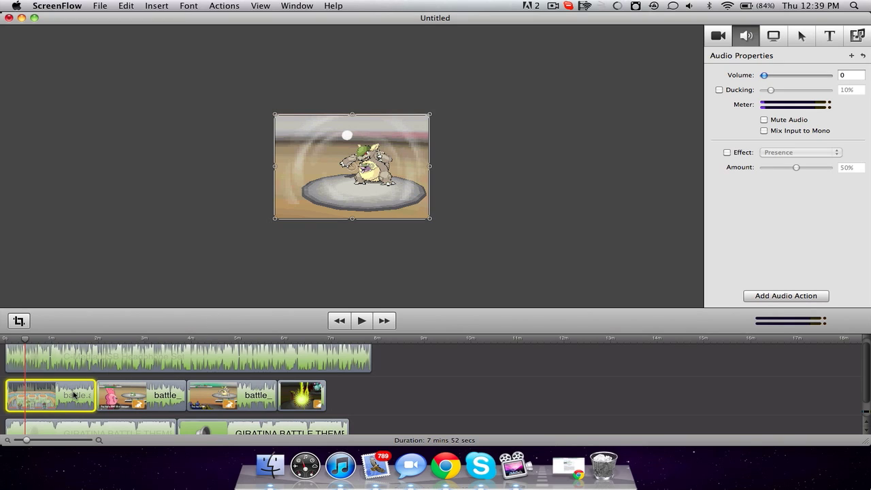
pyautogui.rightClick(75, 395)
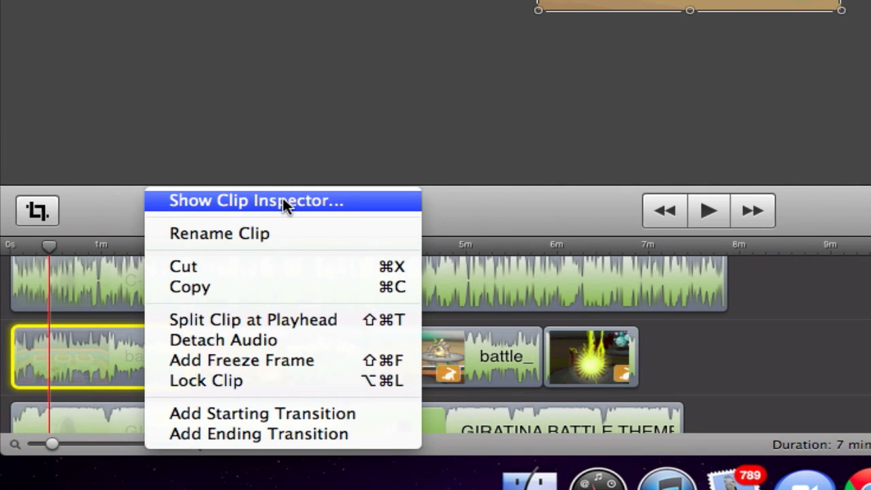
pyautogui.click(282, 200)
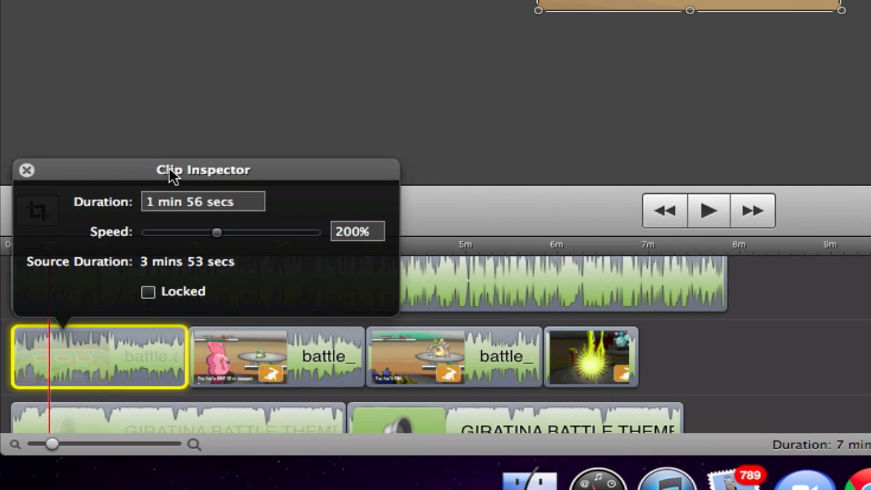
pyautogui.click(244, 334)
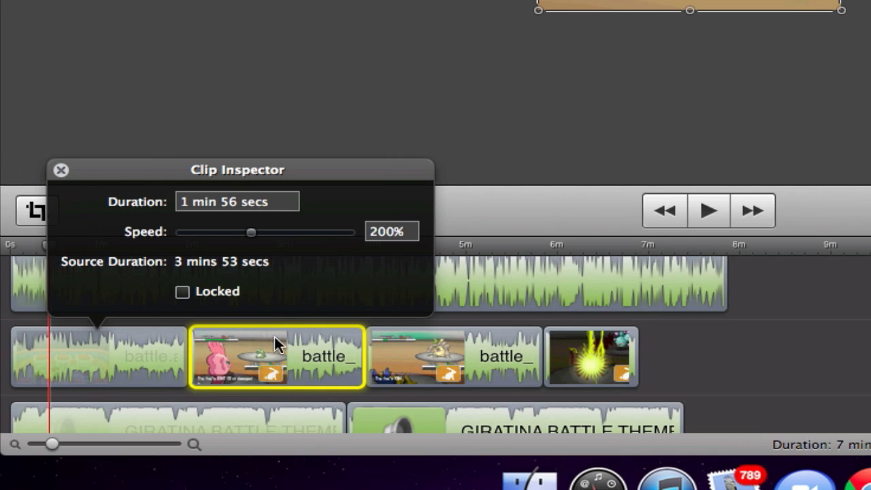
pyautogui.click(445, 344)
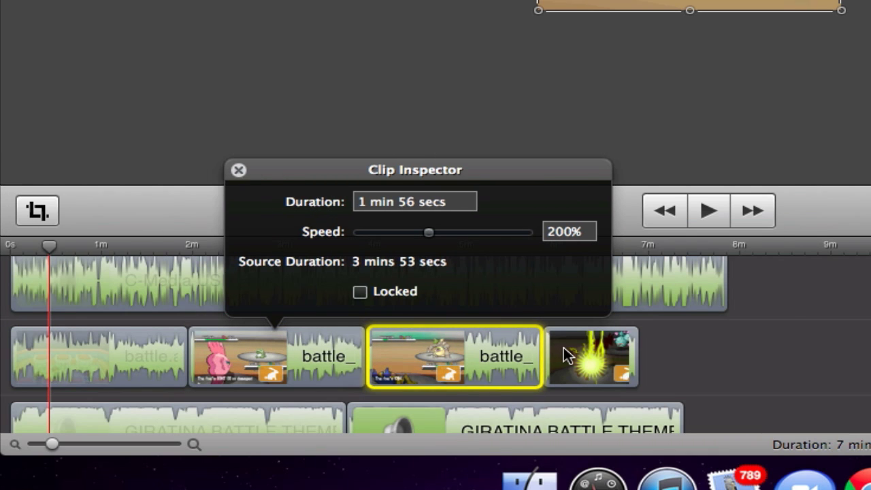
pyautogui.click(563, 347)
pyautogui.click(477, 351)
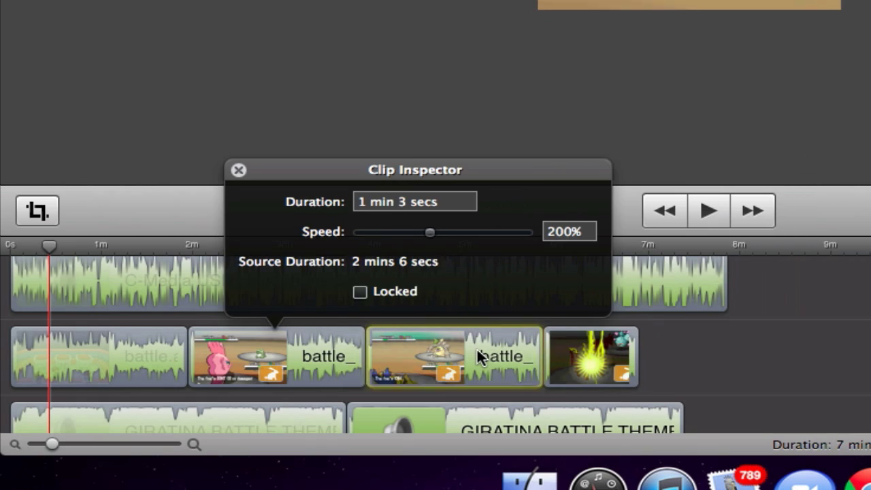
pyautogui.click(309, 357)
pyautogui.click(162, 347)
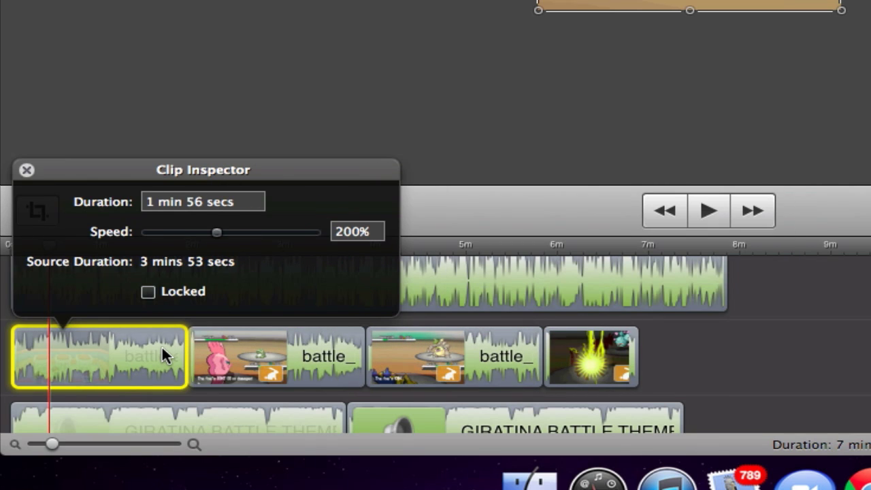
pyautogui.click(25, 170)
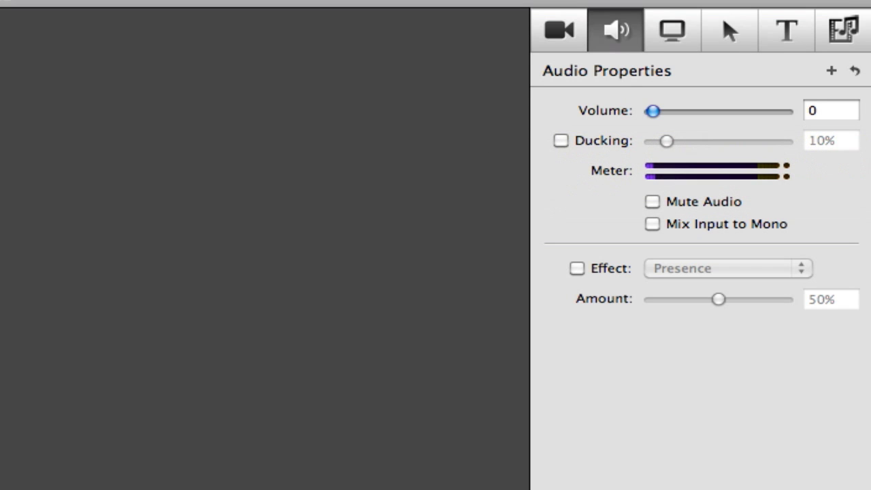
# Show the Media library, cancel adding another recording, and bring up the File menu.
pyautogui.click(847, 32)
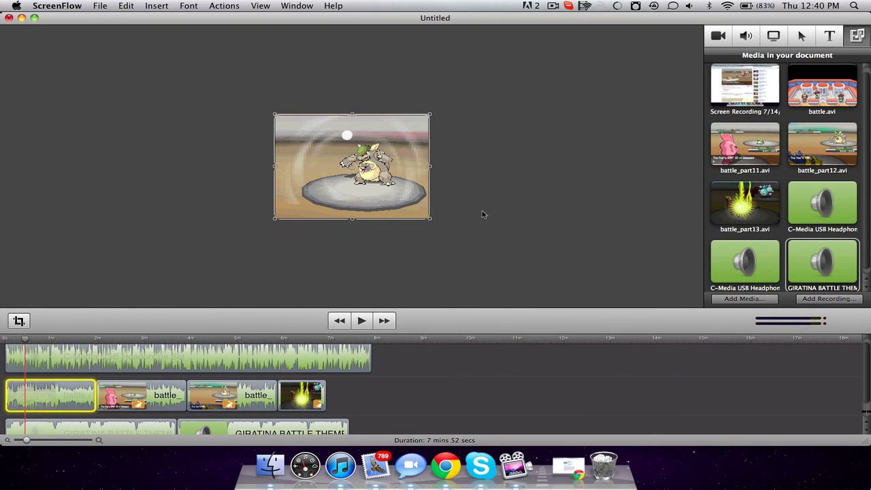
pyautogui.click(836, 299)
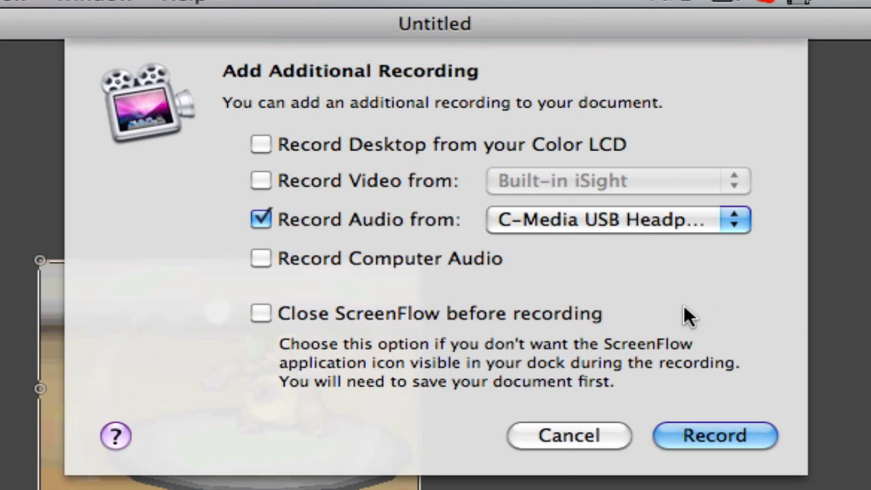
pyautogui.click(552, 436)
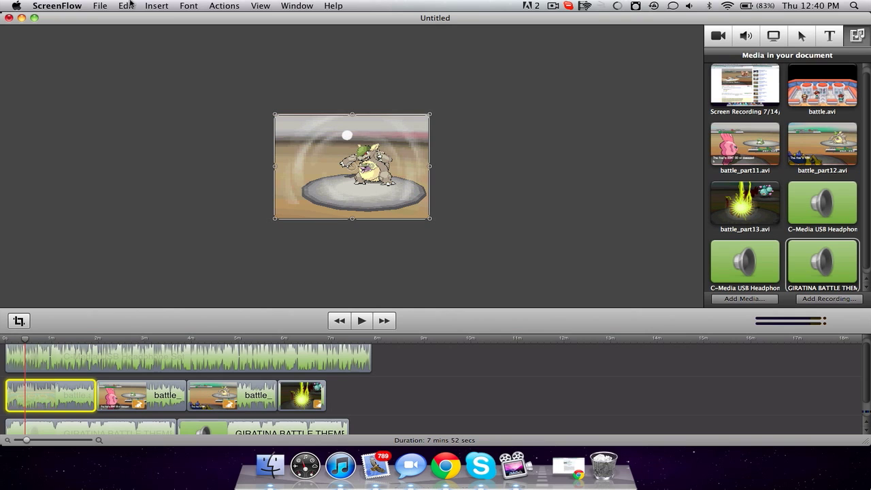
pyautogui.click(99, 6)
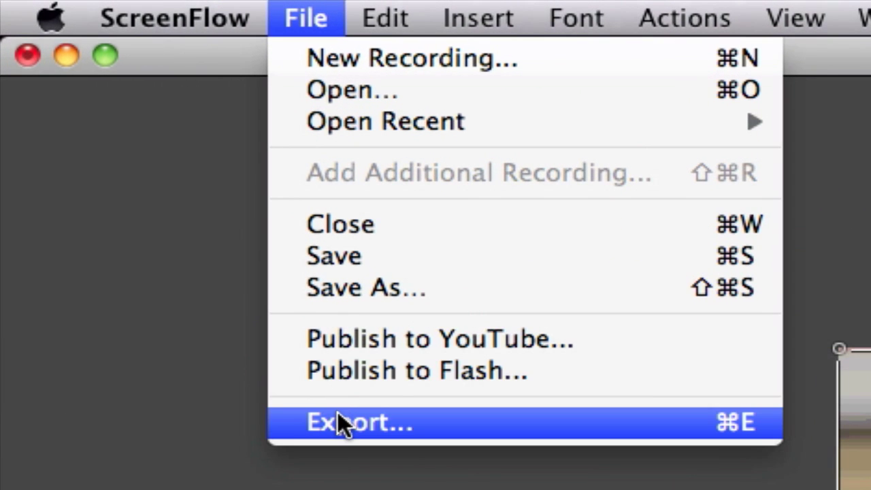
# Start an export and name the output file battle.mov.
pyautogui.click(114, 139)
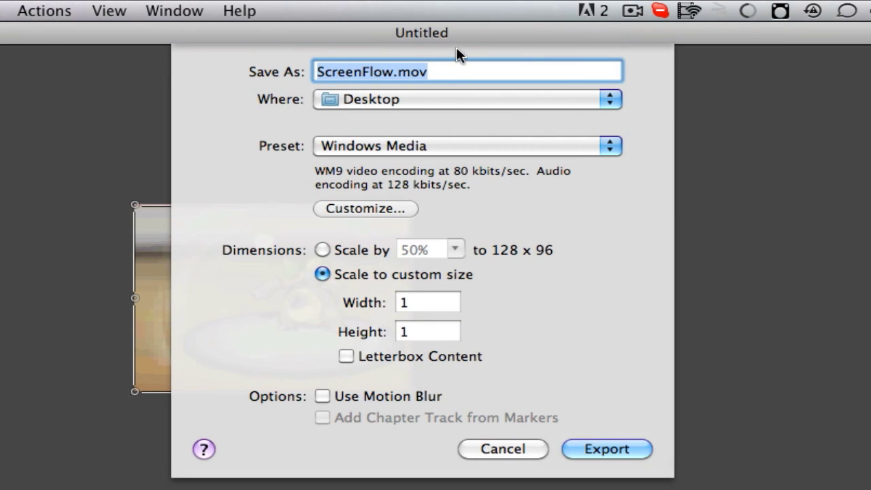
pyautogui.click(415, 68)
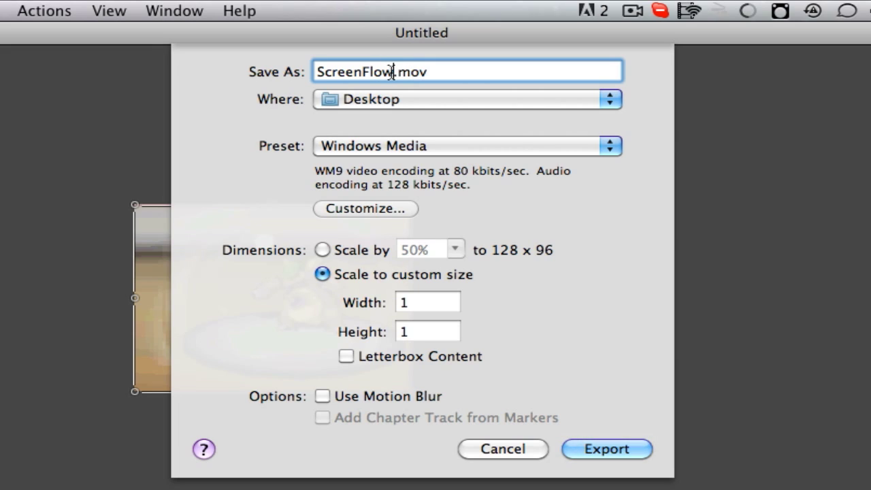
pyautogui.moveTo(392, 71); pyautogui.dragTo(162, 72)
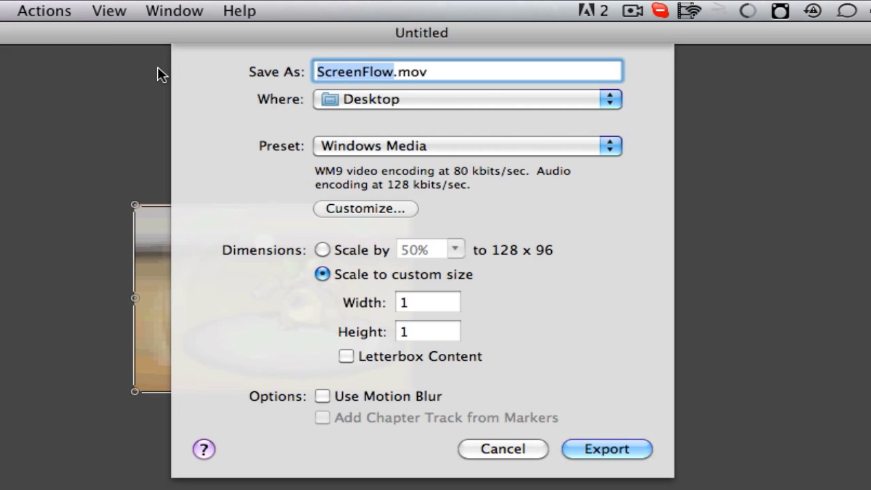
pyautogui.write('battle')
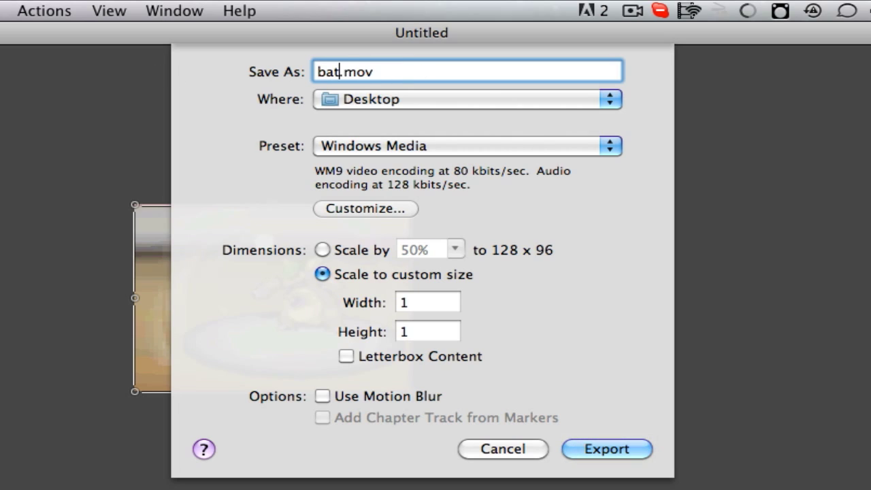
# Choose the Web – High preset and set a custom export size of 1280 x 720.
pyautogui.click(362, 145)
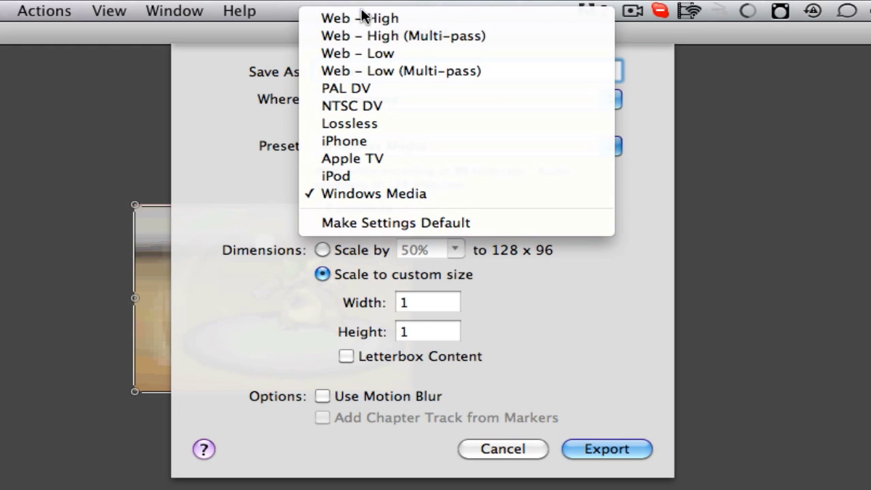
pyautogui.click(362, 16)
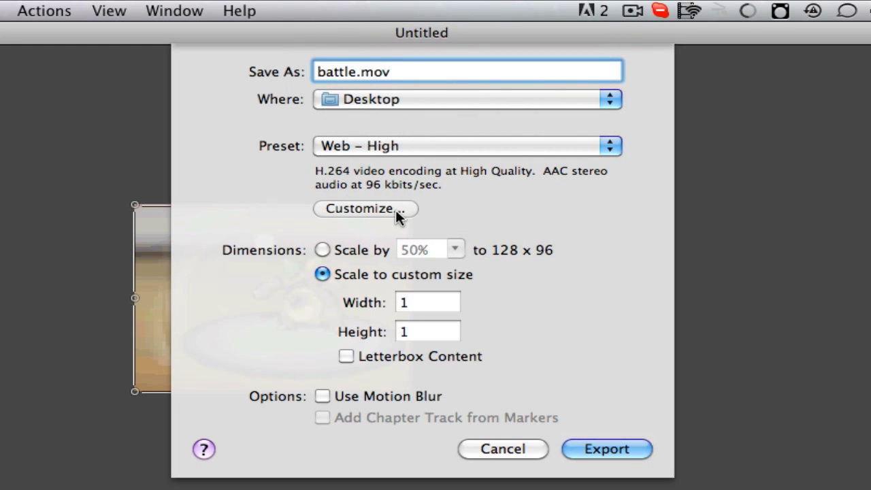
pyautogui.click(431, 299)
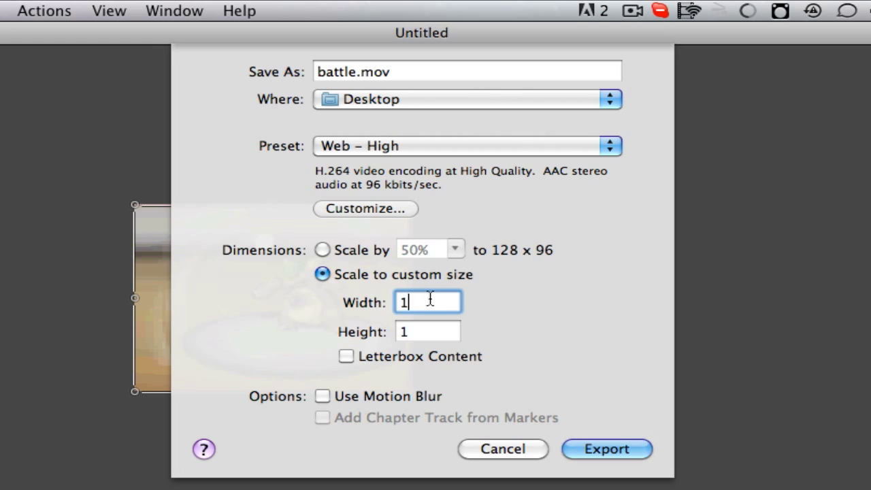
pyautogui.write('280')
pyautogui.click(441, 330)
pyautogui.press('BackSpace')
pyautogui.write('720')
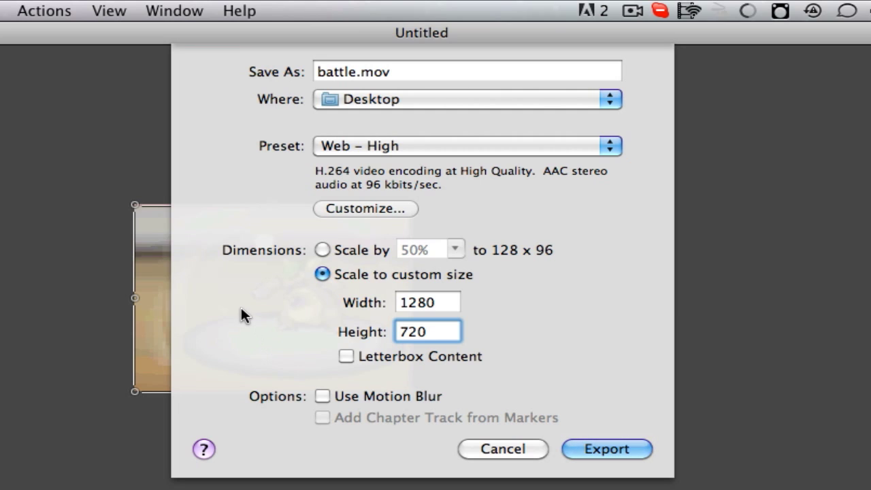
# Keep Web – High and set video compression to MPEG-4 Video, Best quality, automatic data rate.
pyautogui.click(362, 145)
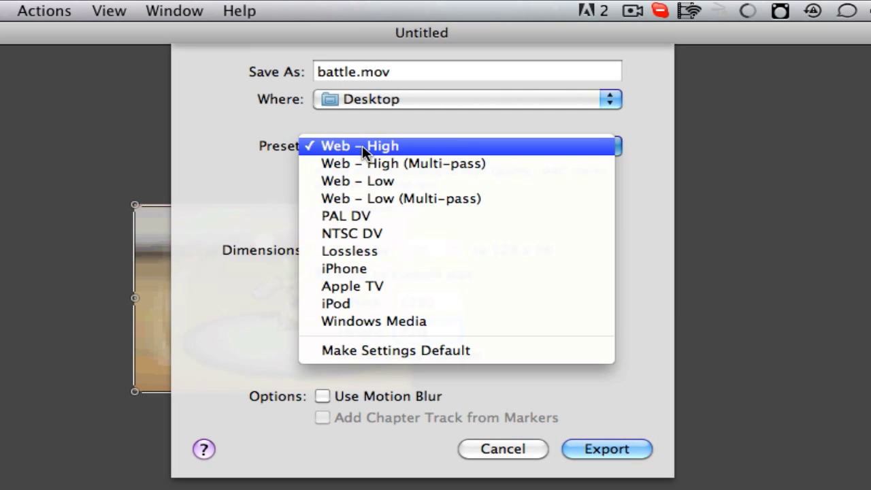
pyautogui.click(362, 145)
pyautogui.click(360, 210)
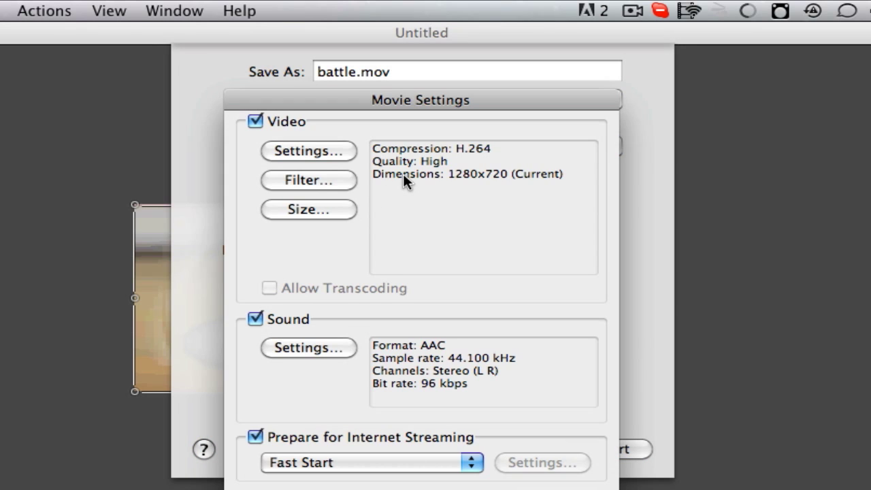
pyautogui.click(288, 152)
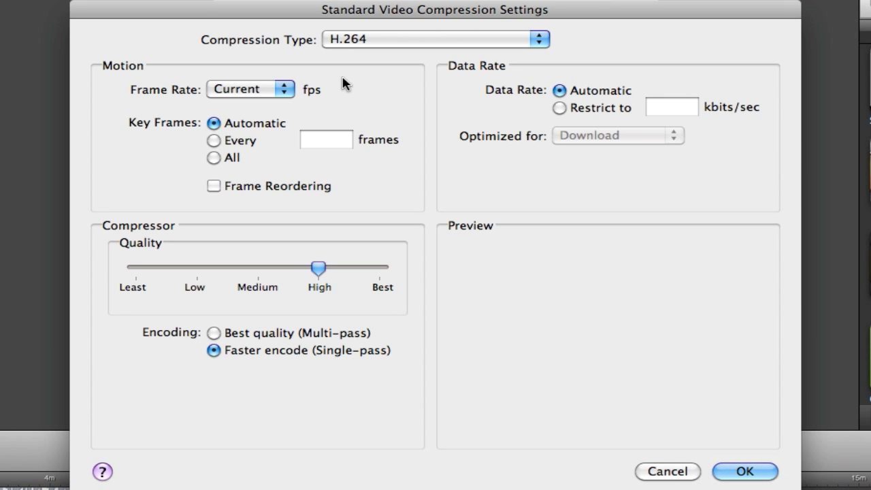
pyautogui.click(374, 46)
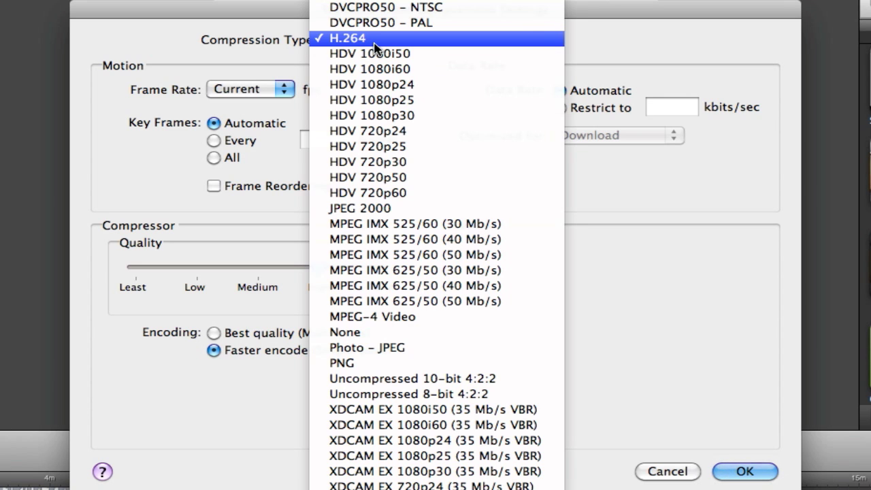
pyautogui.click(434, 323)
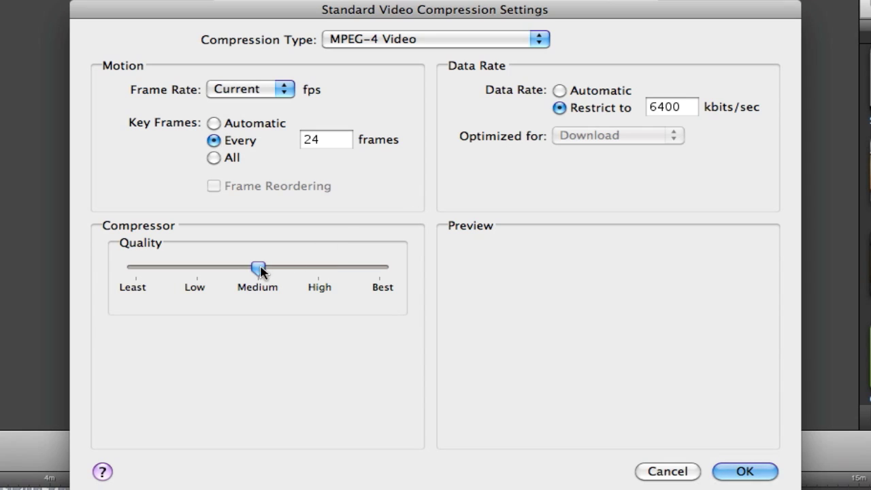
pyautogui.moveTo(259, 269); pyautogui.dragTo(433, 294)
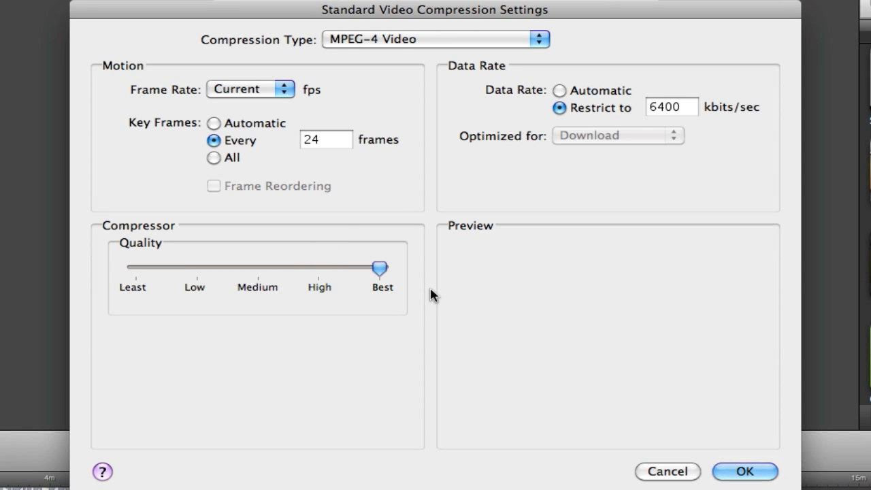
pyautogui.click(559, 91)
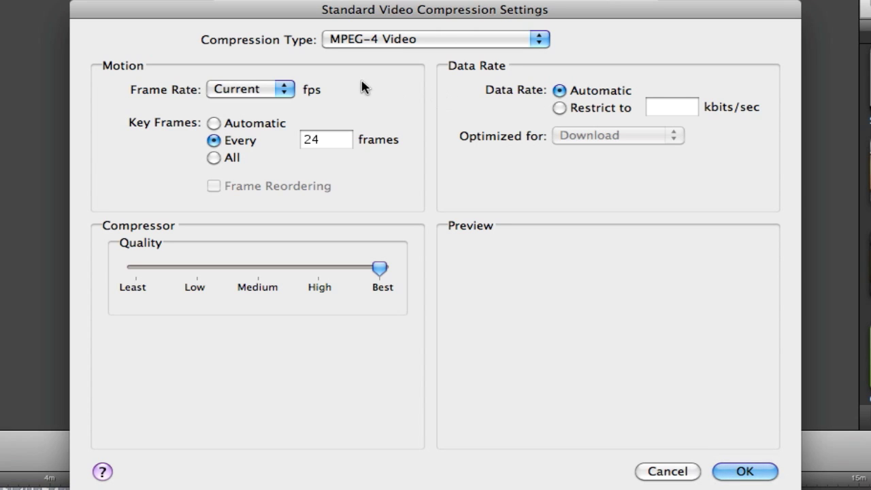
pyautogui.click(726, 471)
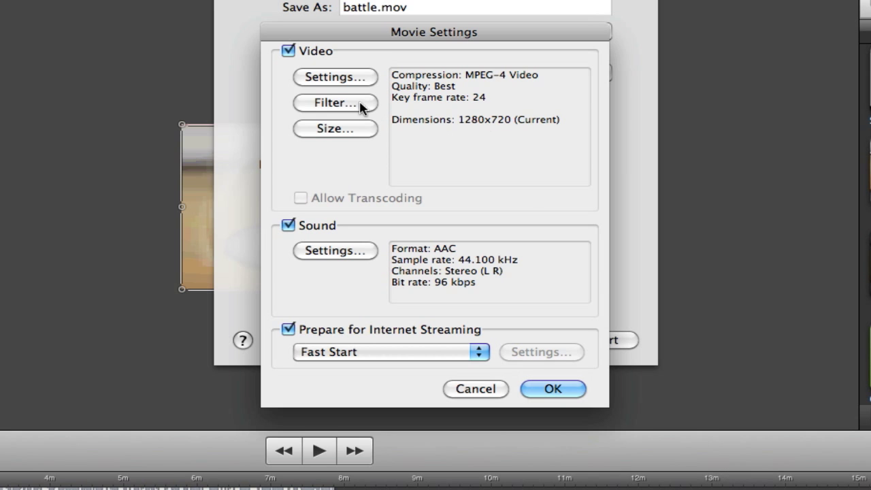
# Set the export dimensions to 1280 x 720 HD in the Size settings.
pyautogui.click(360, 130)
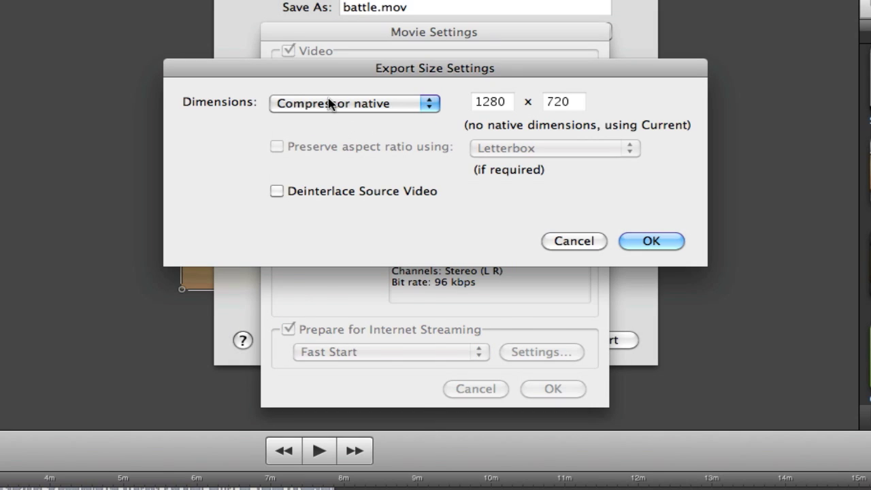
pyautogui.click(331, 101)
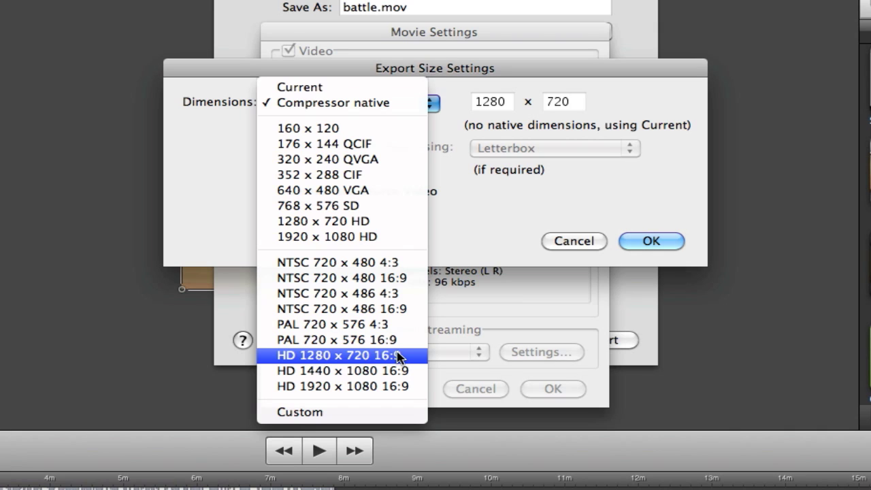
pyautogui.click(342, 221)
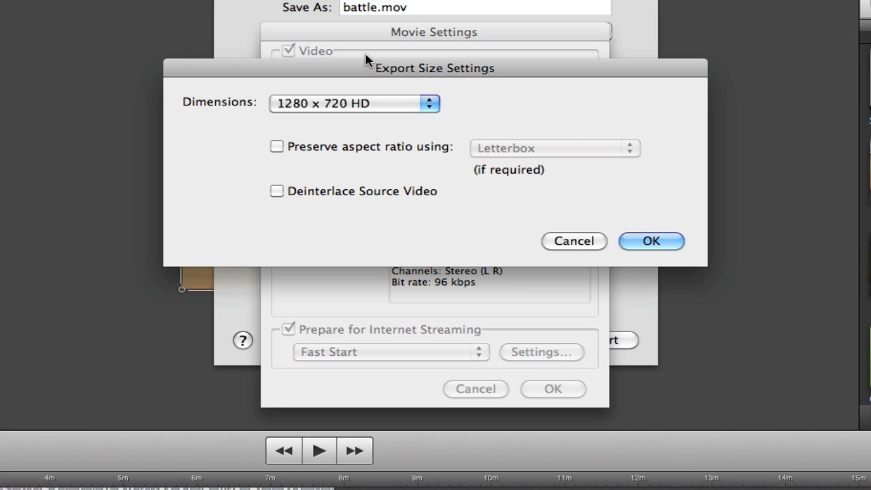
pyautogui.click(365, 102)
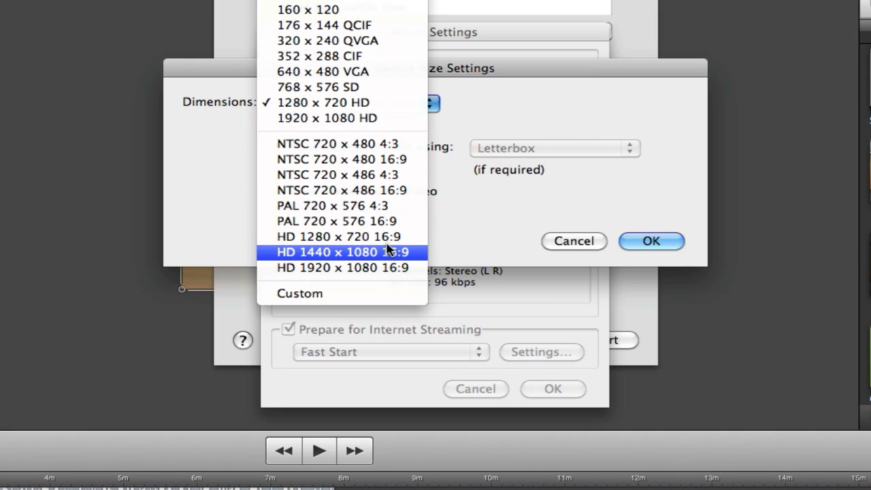
pyautogui.click(341, 103)
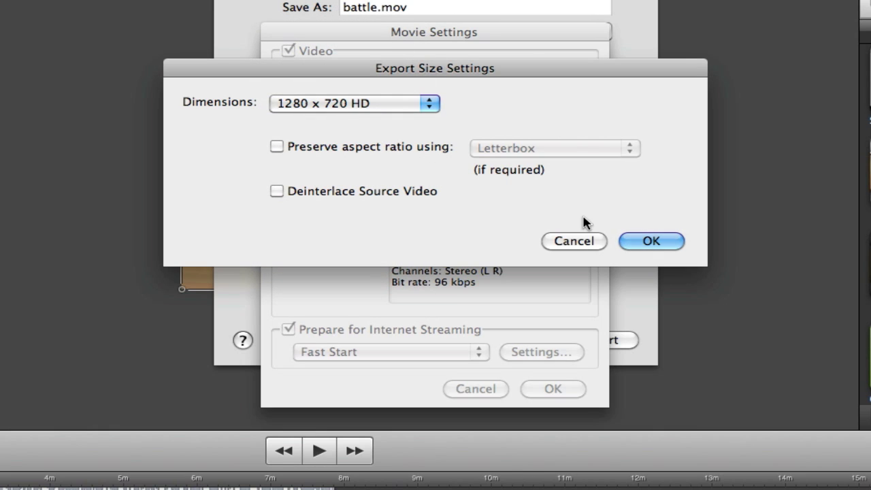
pyautogui.click(647, 242)
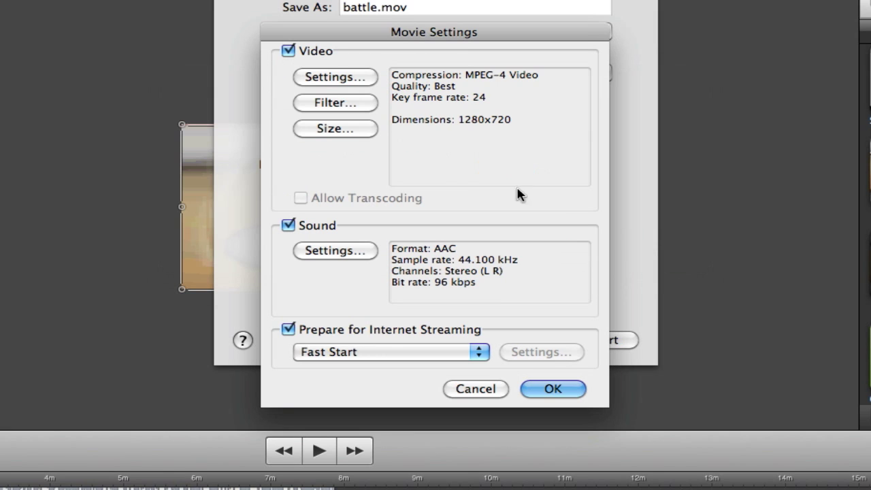
# Set the AAC audio render quality to Best and target bit rate to 192 kbps.
pyautogui.click(334, 250)
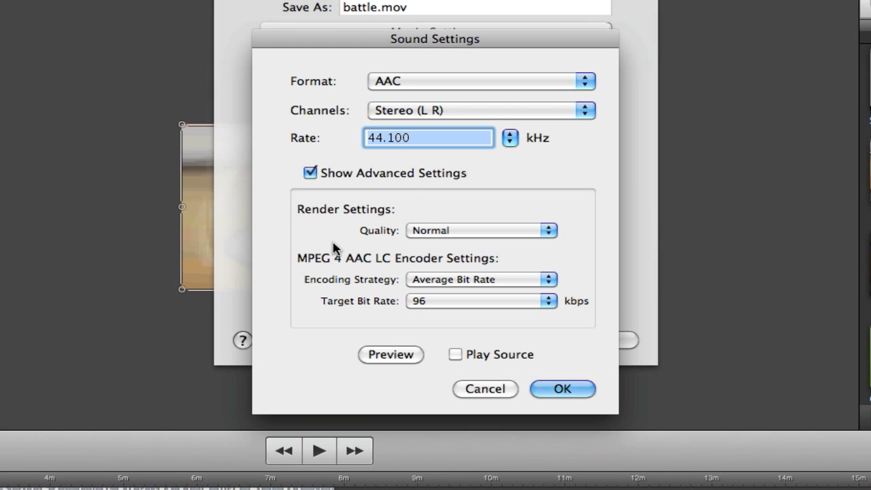
pyautogui.click(311, 174)
pyautogui.click(311, 174)
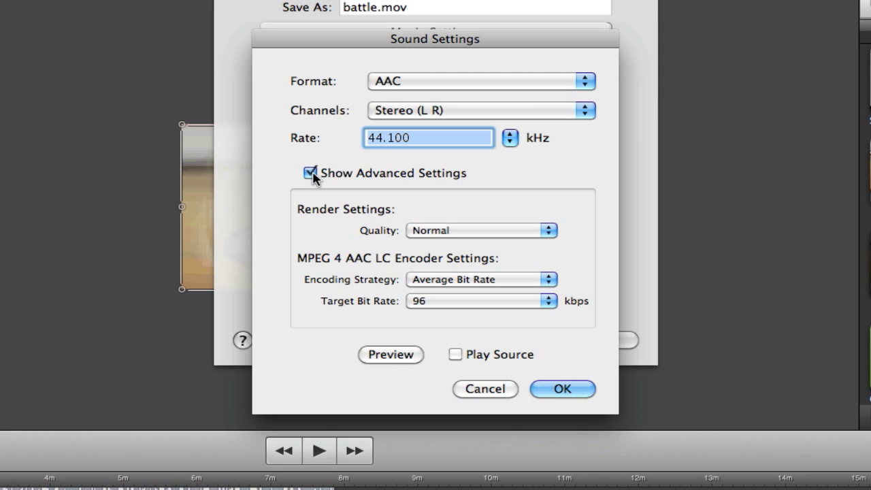
pyautogui.click(448, 231)
pyautogui.click(443, 258)
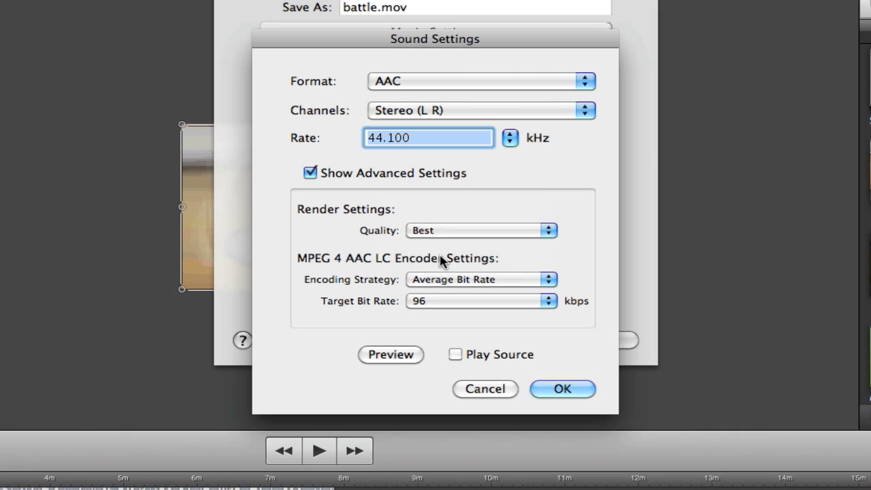
pyautogui.click(452, 299)
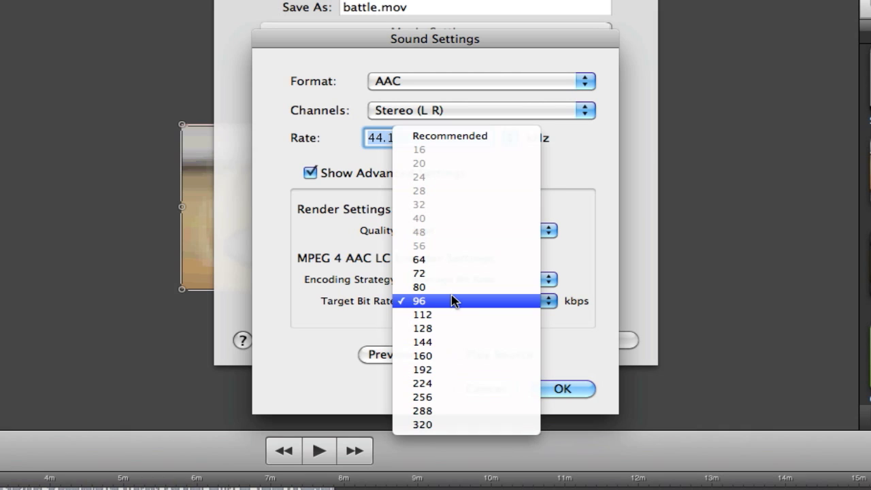
pyautogui.click(454, 371)
pyautogui.click(555, 391)
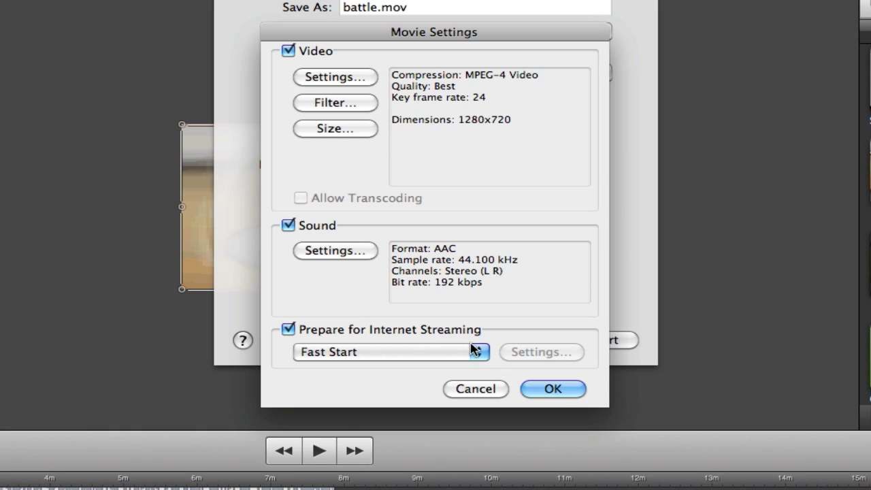
# Accept the Movie Settings to return to the Export dialog with Web – High [Customized].
pyautogui.click(571, 393)
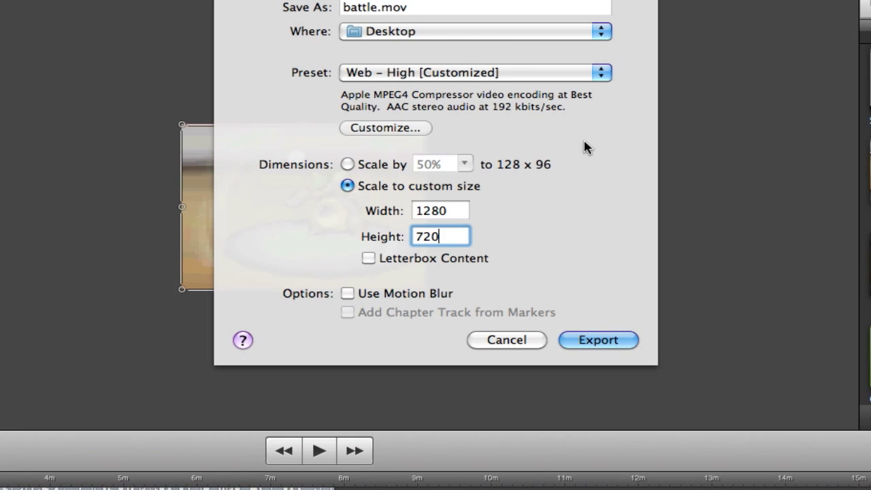
# Export the project to battle.mov and let the export run.
pyautogui.click(596, 340)
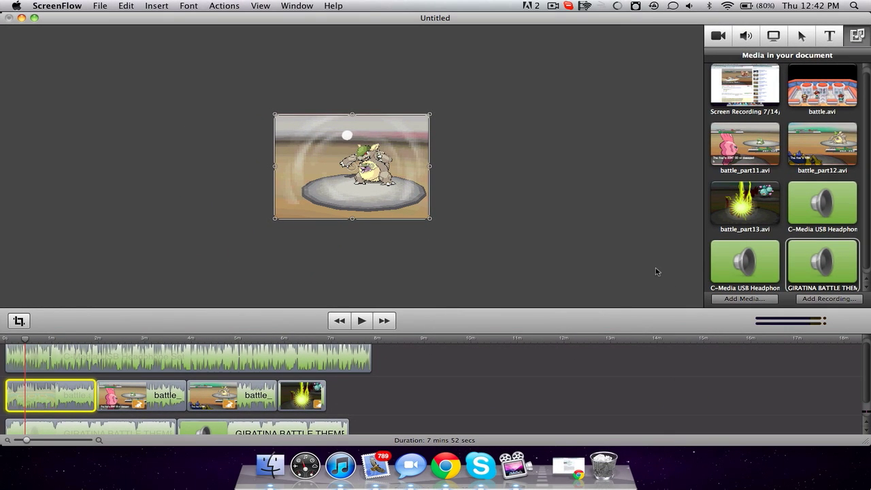